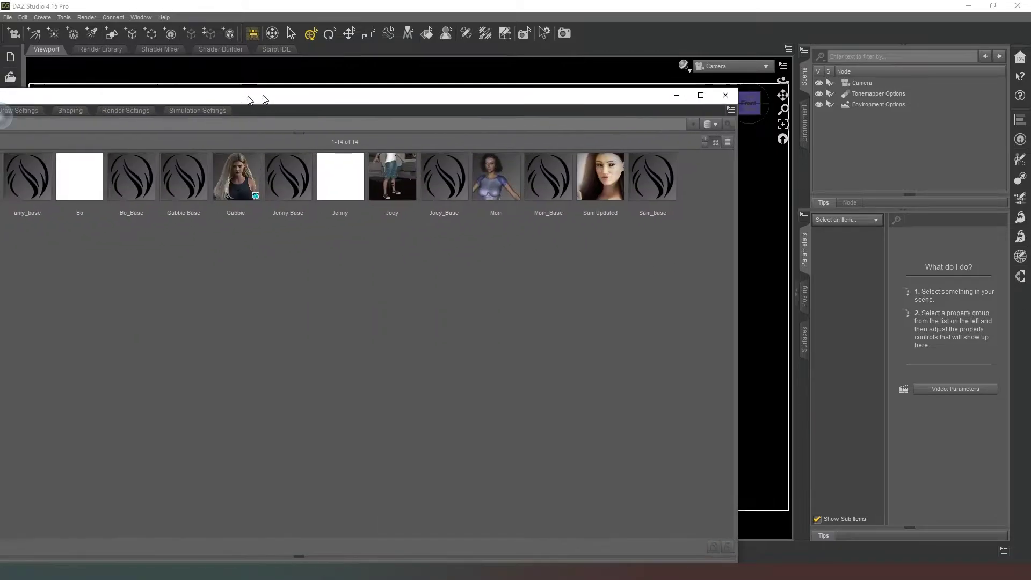
Step: Float the Content Library over the viewport and preview the Vamp folder's thumbnails
drag(253, 98, 404, 89)
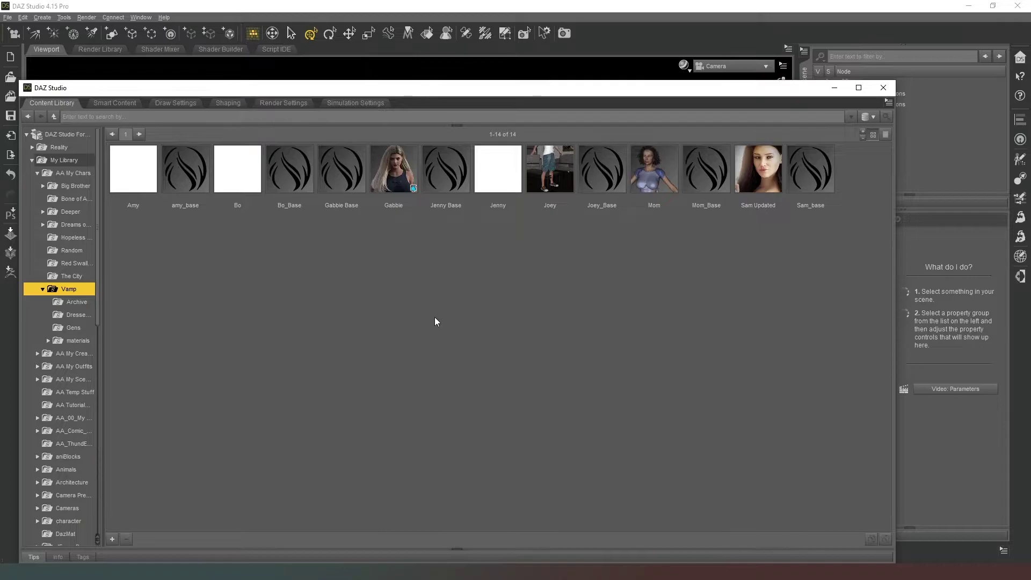
mouse_move(392, 171)
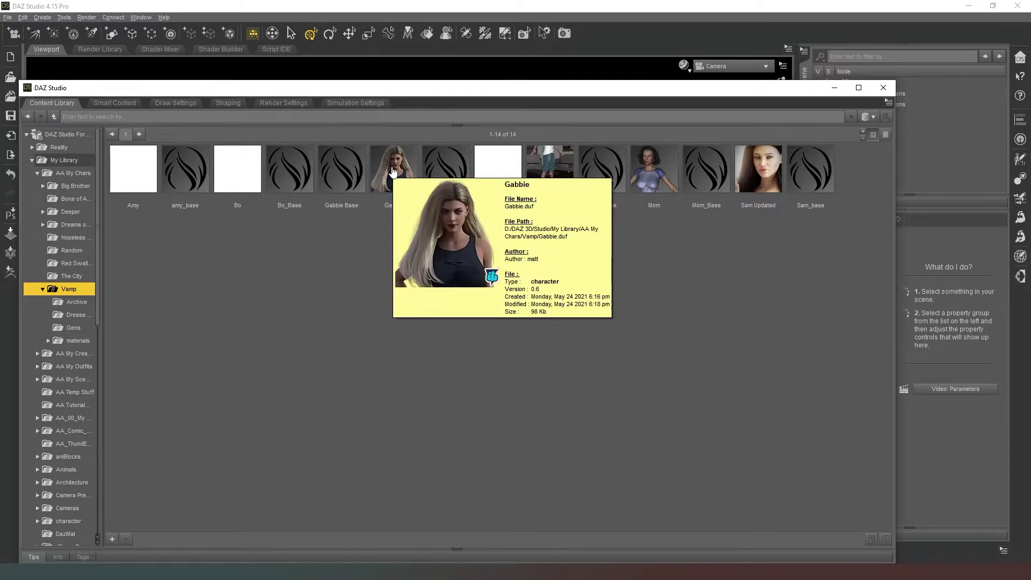
mouse_move(768, 172)
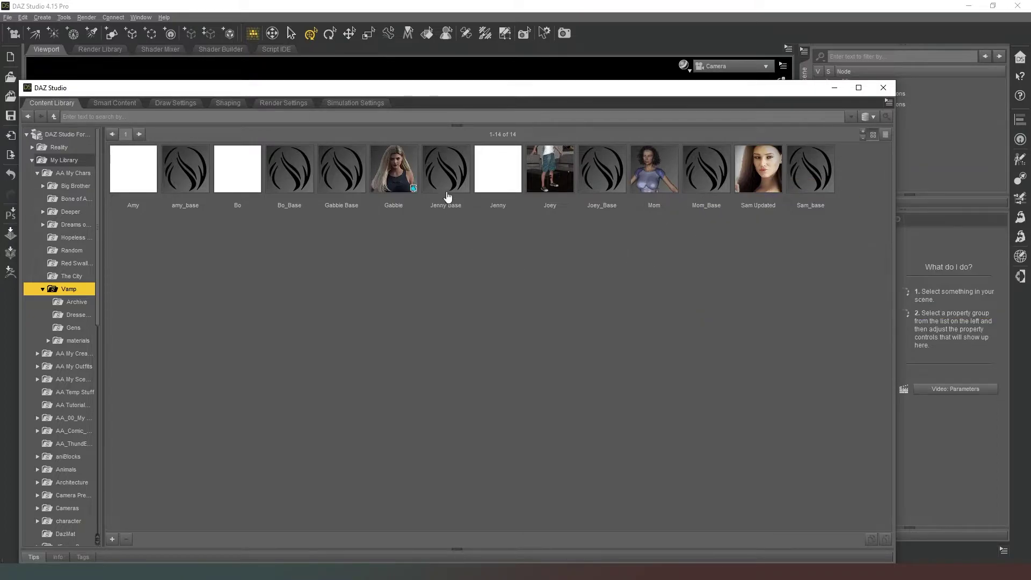
mouse_move(171, 213)
mouse_move(454, 211)
mouse_move(659, 170)
Step: Load the Mom Dressed preset from the Content Library into the scene
click(71, 317)
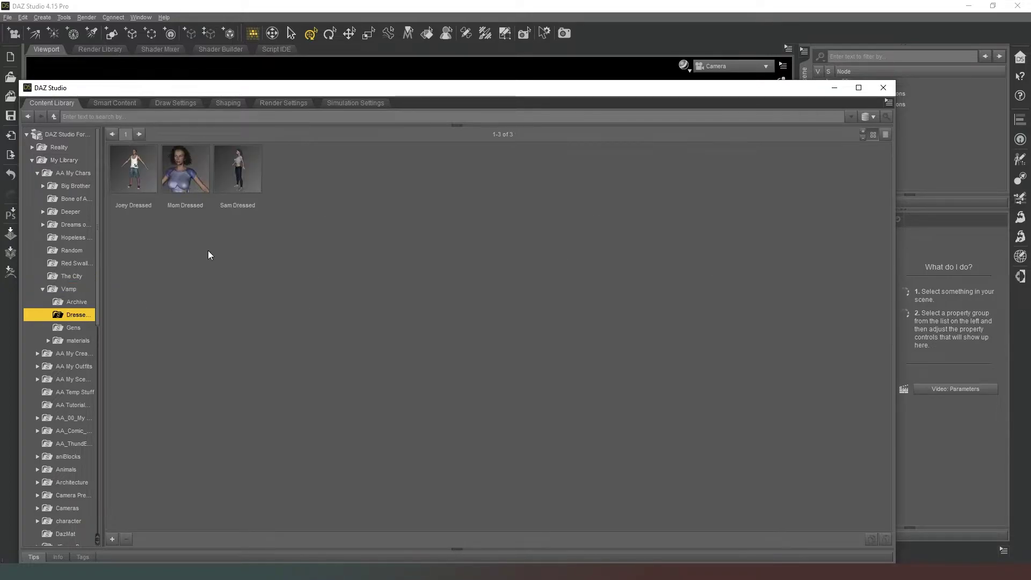
double_click(186, 171)
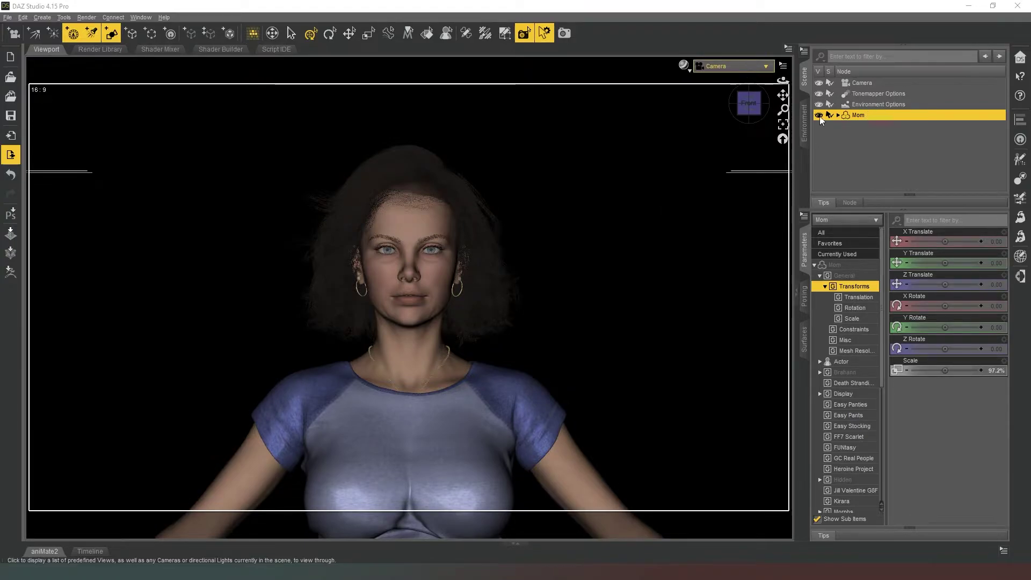
Step: Switch the viewport to Perspective View to see Mom full-length on the grid
click(731, 66)
click(736, 73)
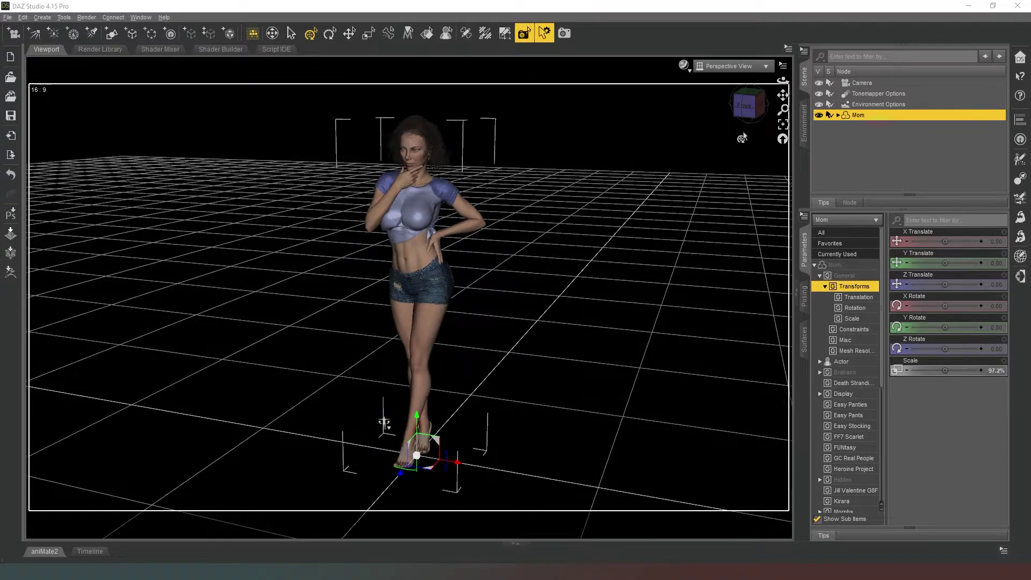
Step: Return to Camera view and set Mom's left eye Point At to the camera
click(734, 66)
click(720, 162)
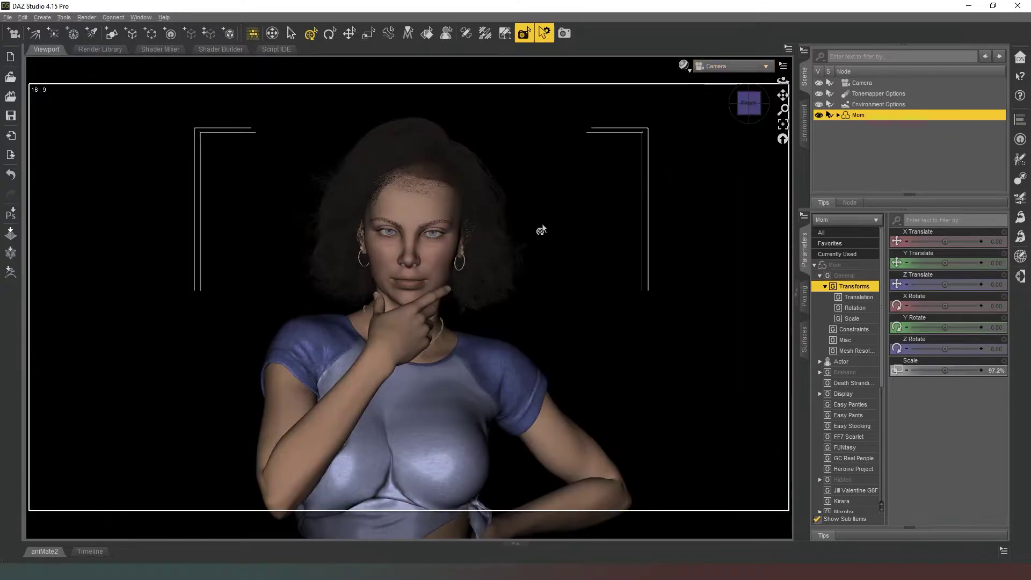
click(424, 238)
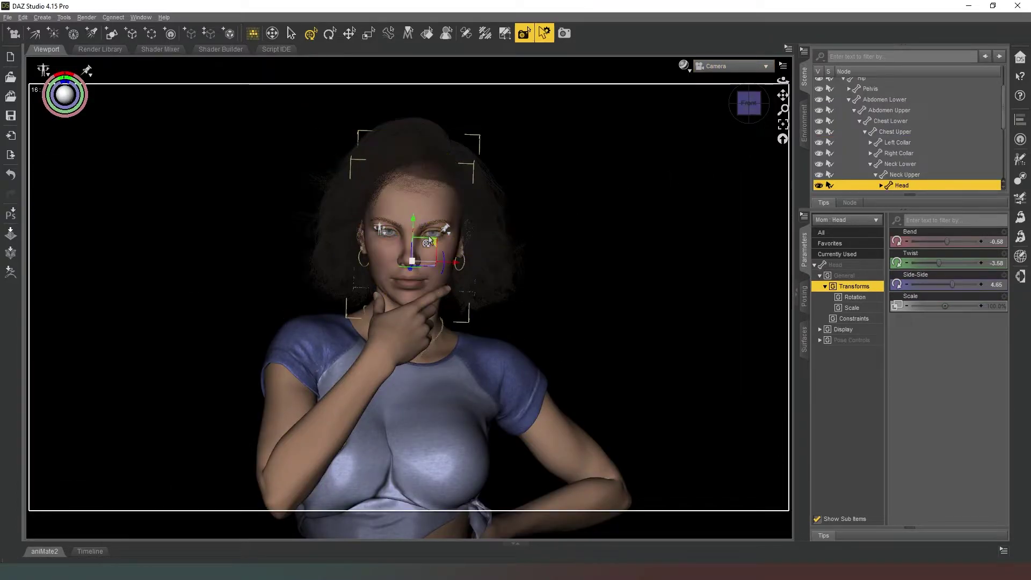
click(430, 231)
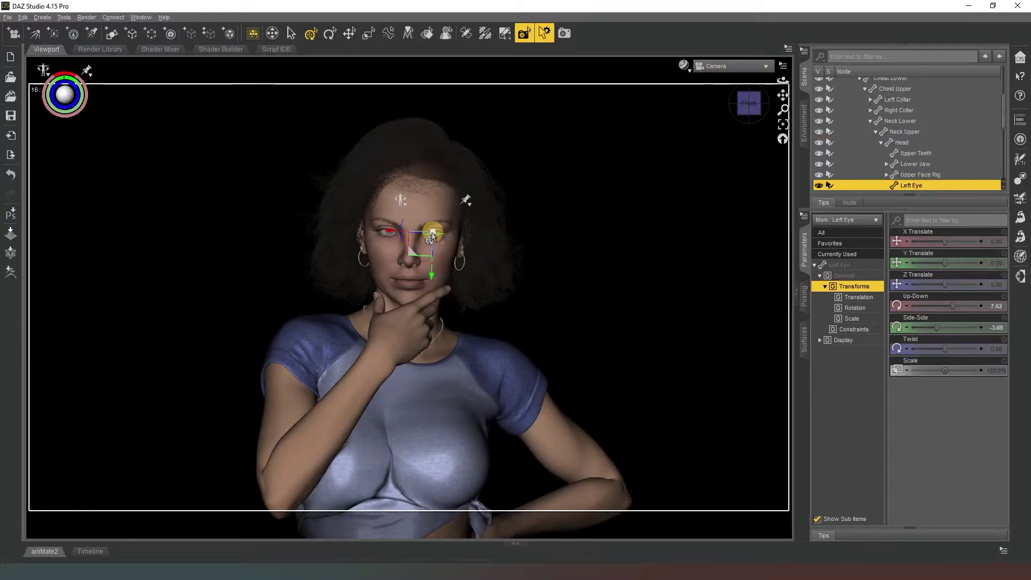
click(839, 265)
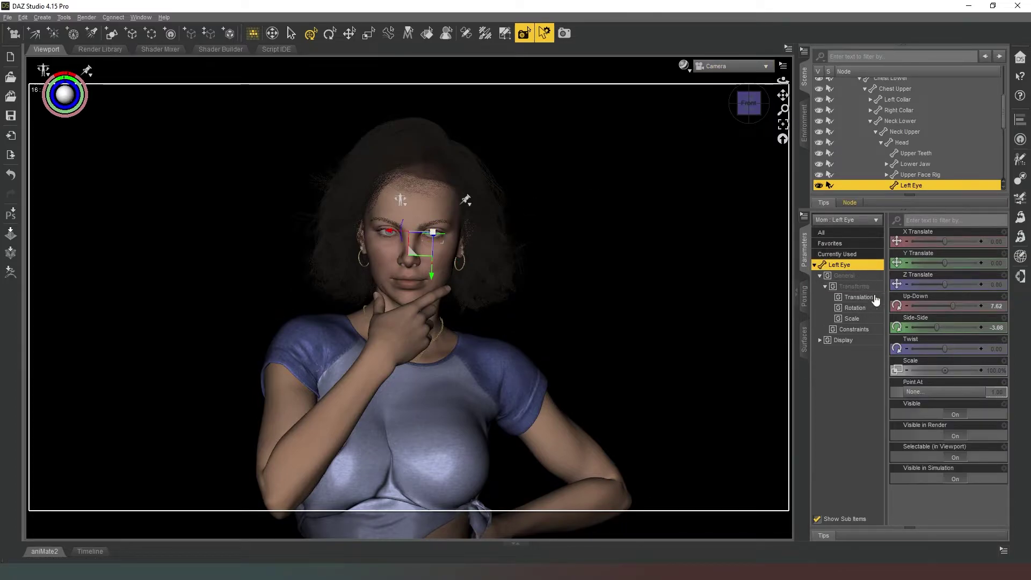
click(922, 392)
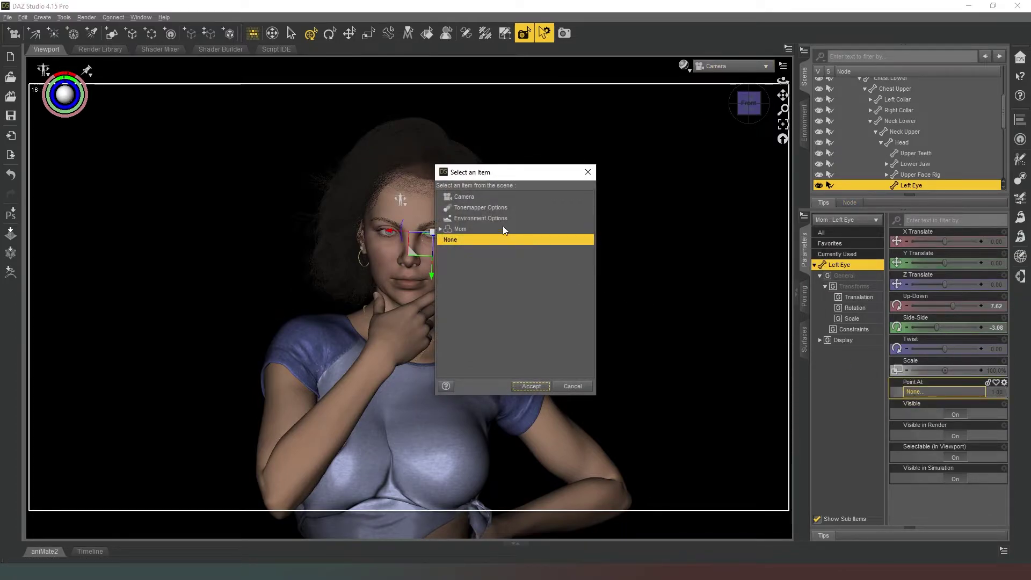
click(478, 197)
click(529, 386)
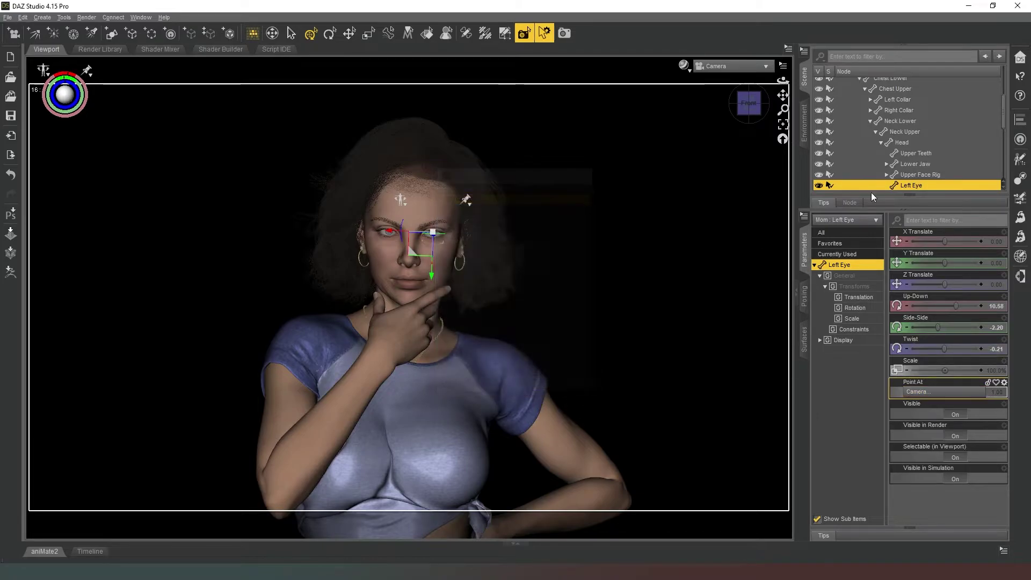
Step: Set Mom's right eye Point At to the camera, then clear the selection
scroll(921, 178, down, 2)
click(927, 145)
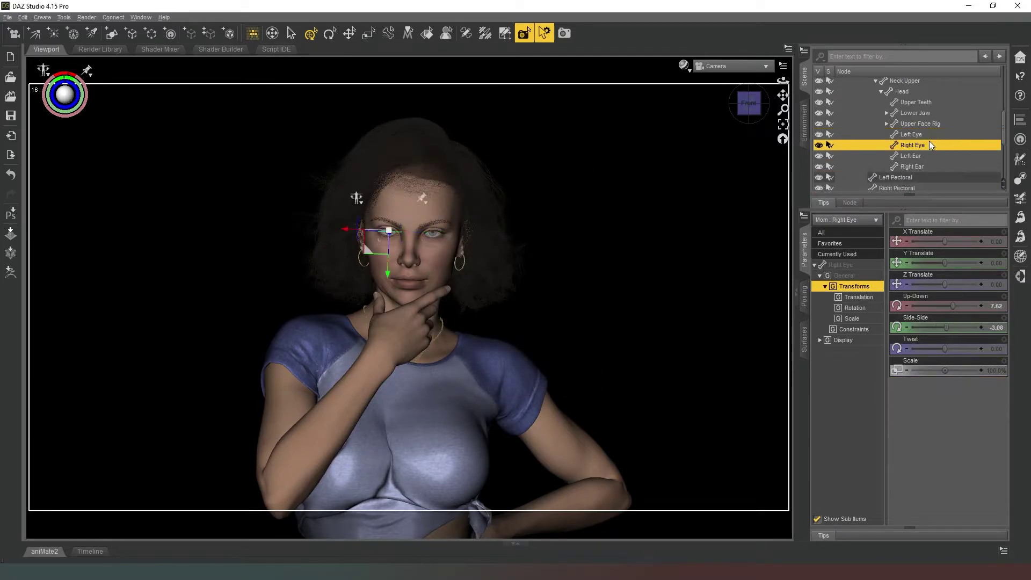
click(841, 264)
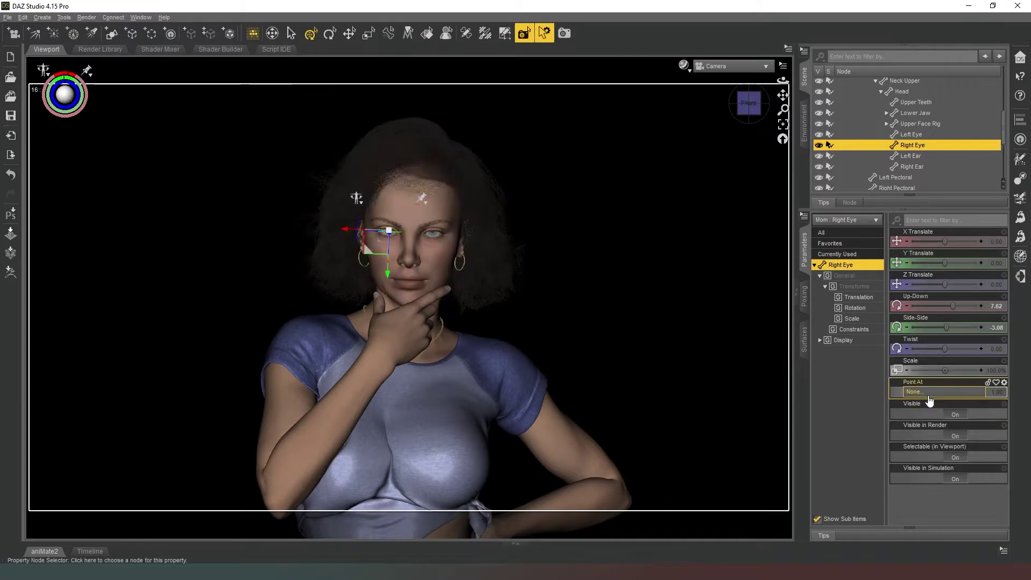
click(929, 398)
click(466, 197)
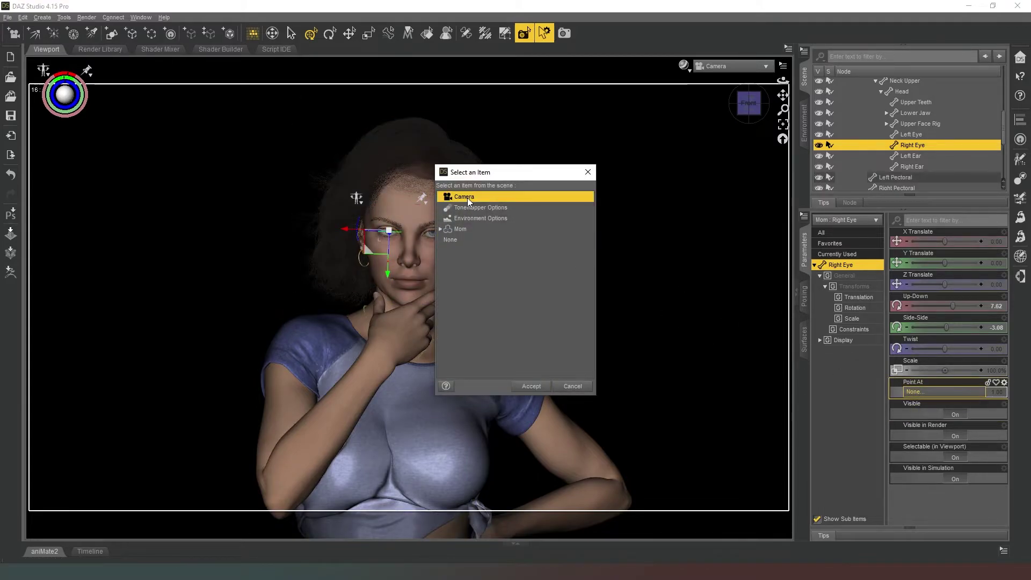
click(531, 386)
click(564, 210)
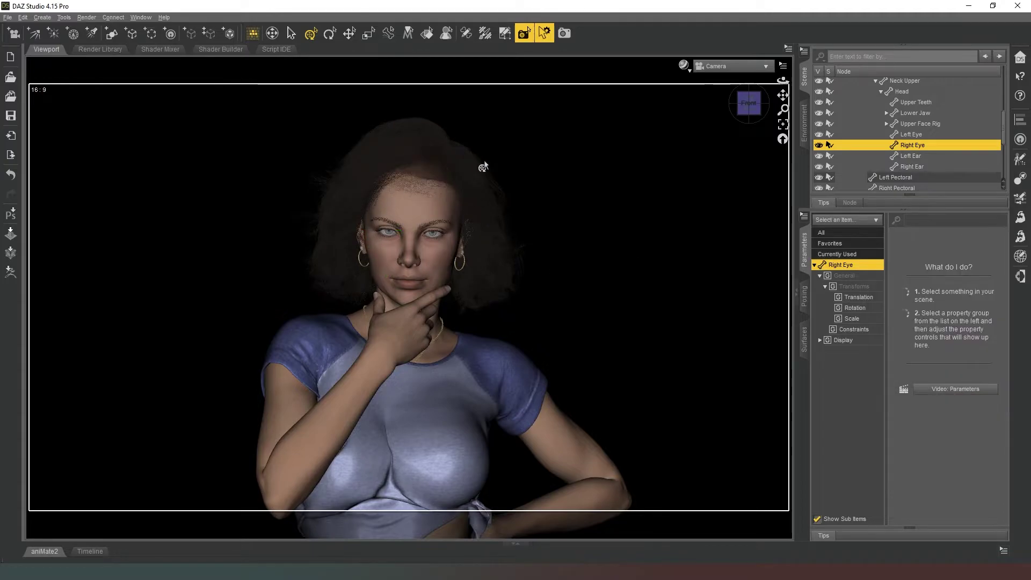
click(165, 274)
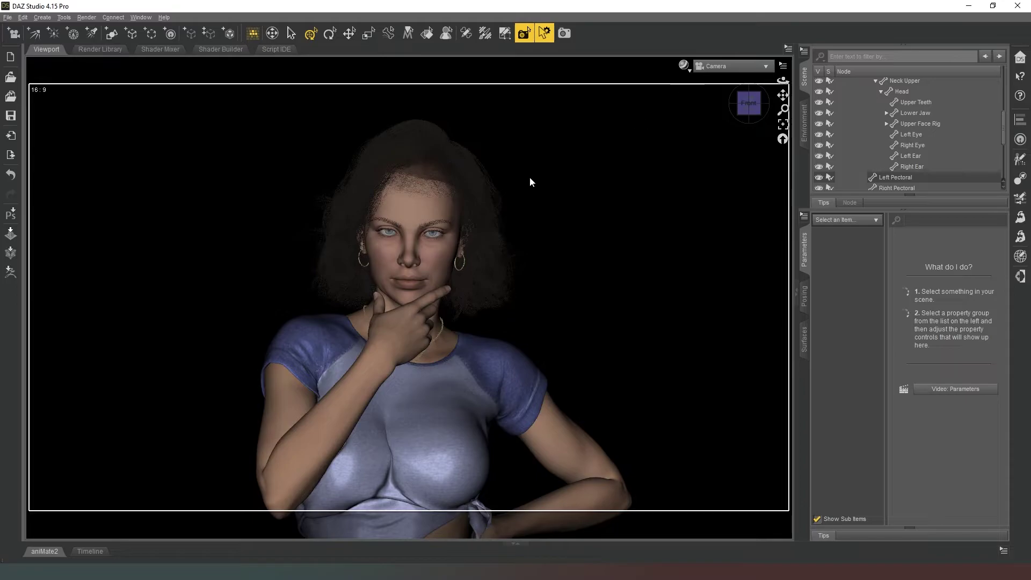
Step: Set the viewport DrawStyle to NVIDIA Iray for a realistic rendered preview
click(687, 69)
click(683, 191)
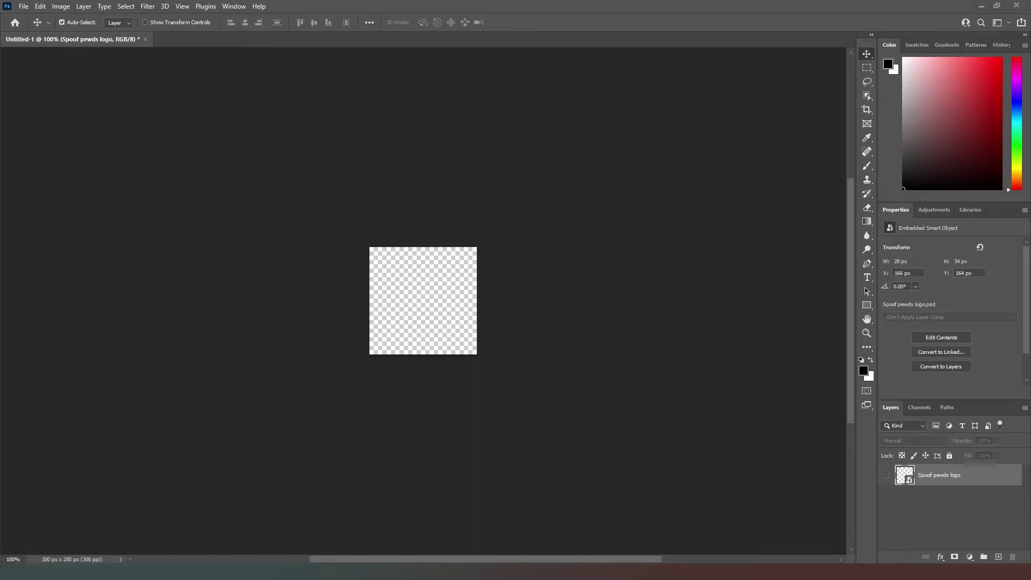
Step: Place the rendered Mom image on the 200 px canvas, scaled to about 221 x 230 px and framed
drag(36, 337, 462, 295)
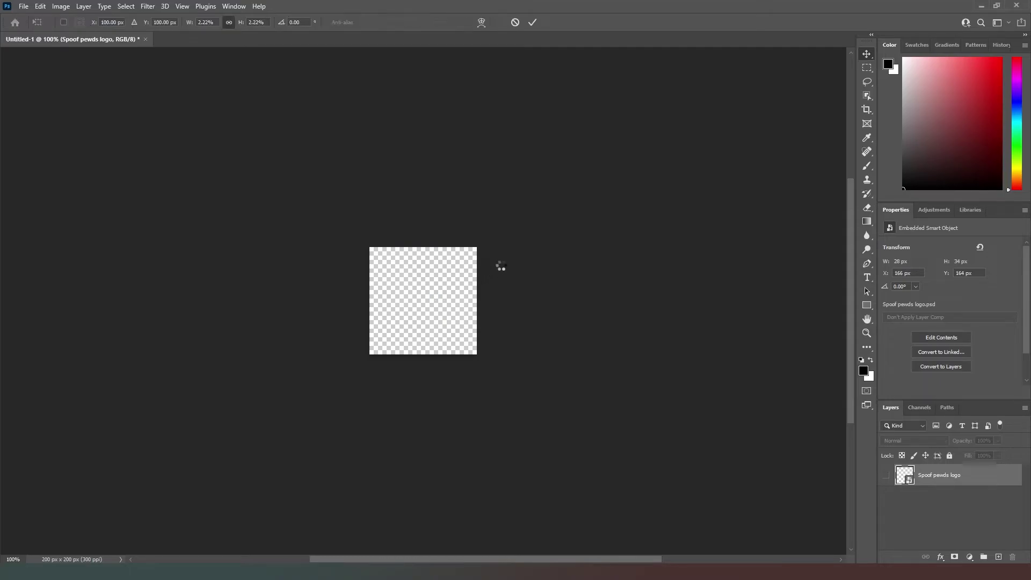
drag(477, 247, 554, 226)
drag(369, 330, 310, 347)
drag(445, 336, 430, 336)
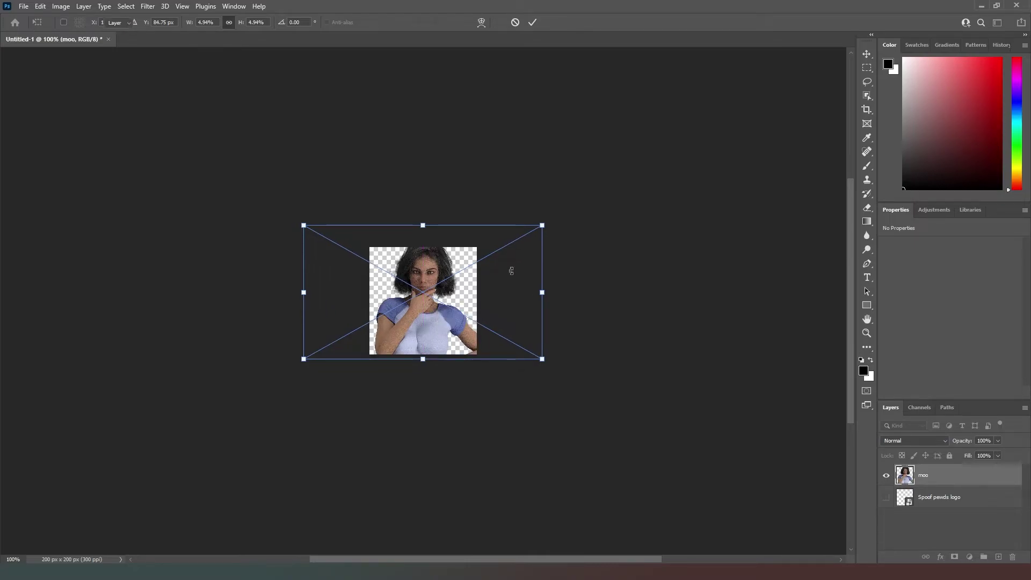
double_click(509, 271)
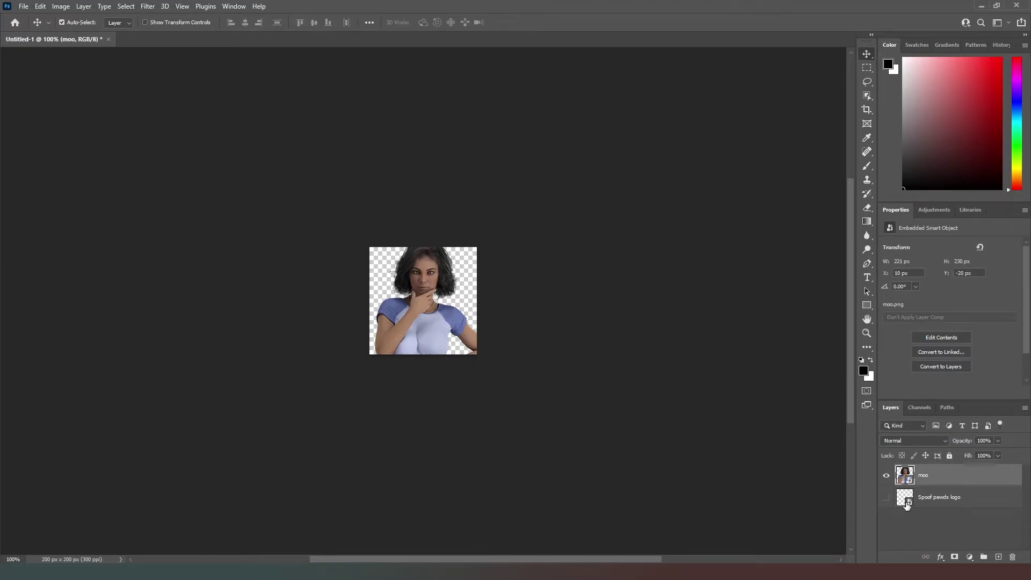
Step: Show the logo layer above moo and add a new bottom layer for the background
drag(944, 498, 964, 467)
click(886, 475)
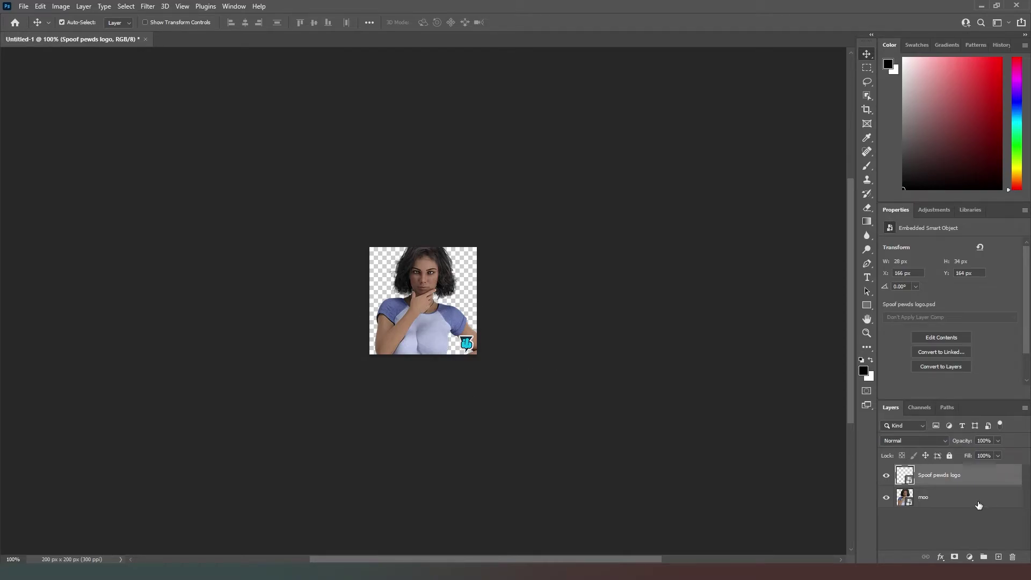
key(ctrl+shift+alt+n)
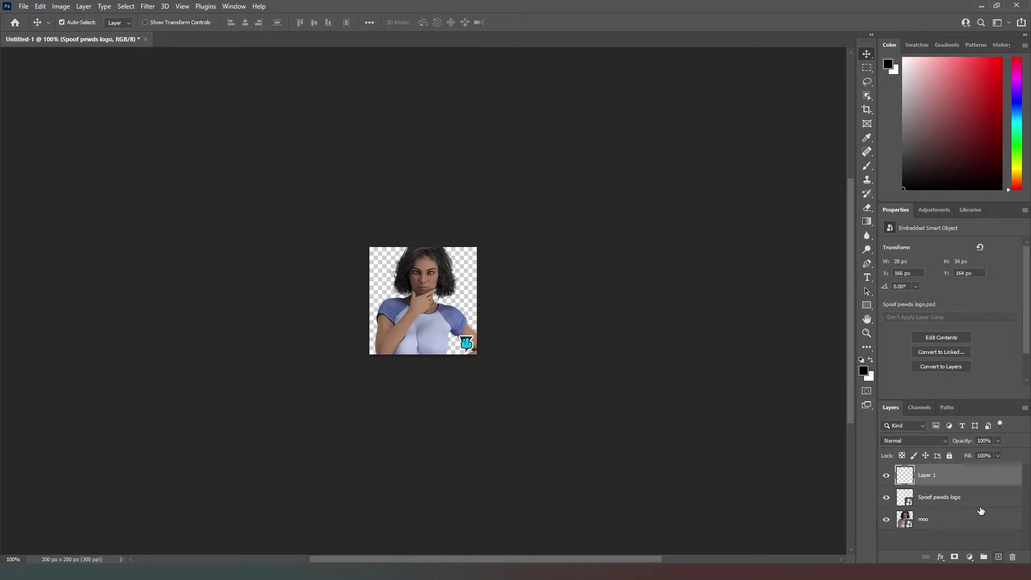
key(ctrl+shift+bracketleft)
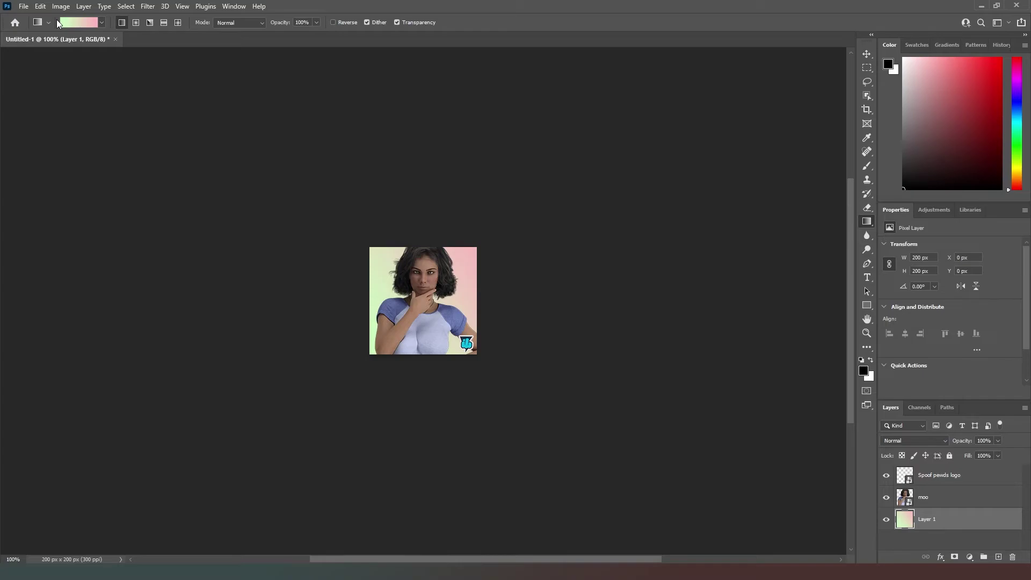
Step: Save the icon as a PNG named after the character in the Vamp folder
key(ctrl+shift+s)
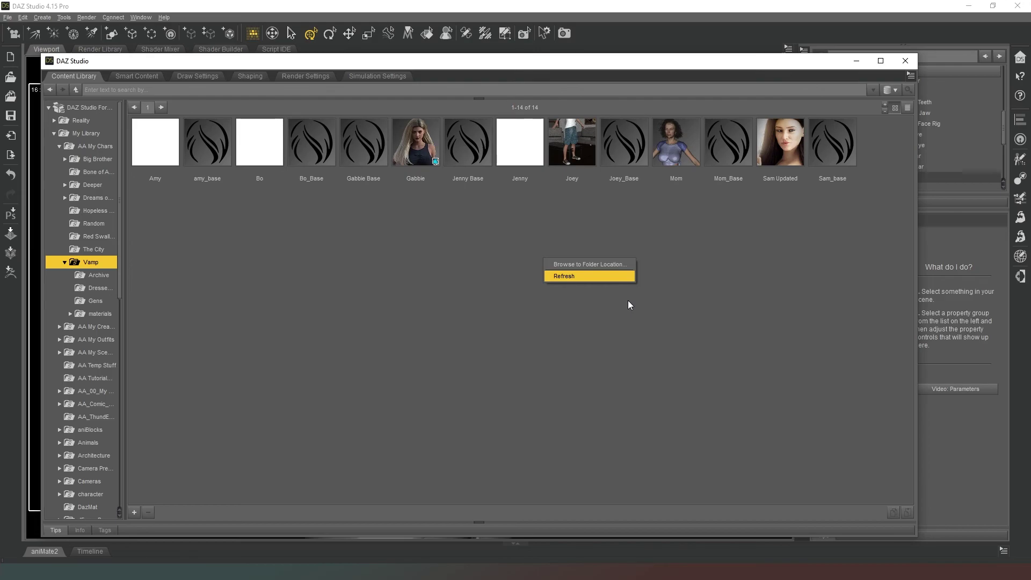
Step: Refresh the Content Library so Mom shows the new gradient icon
click(569, 276)
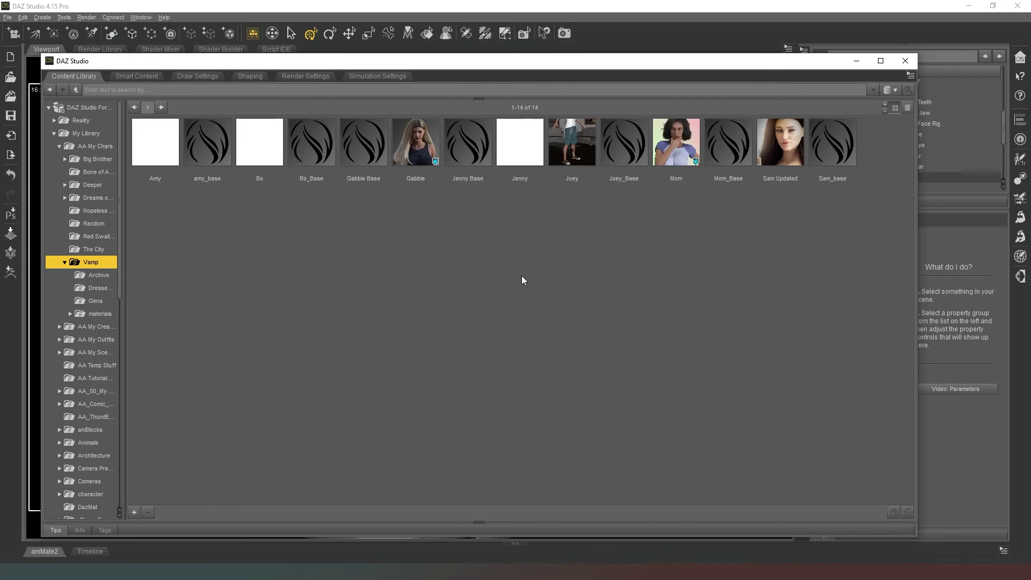